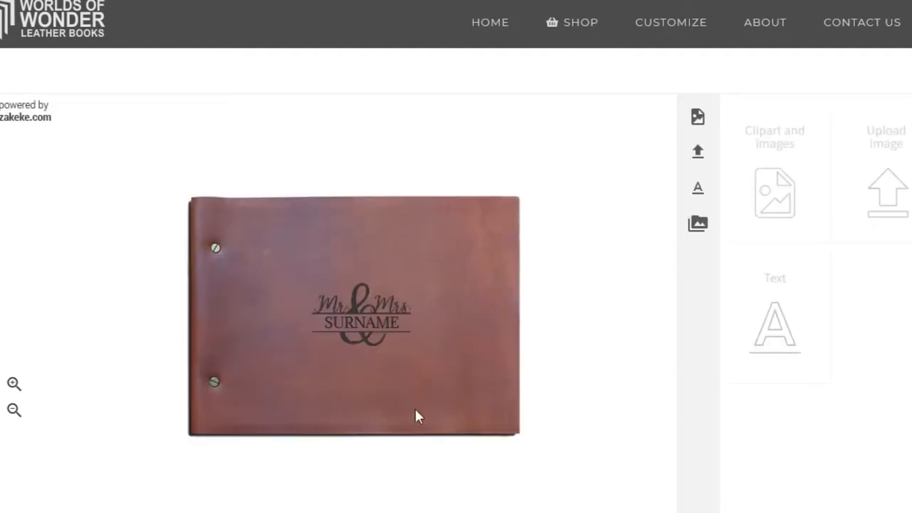
Shrink the SURNAME text slightly at the center of the album cover
click(353, 319)
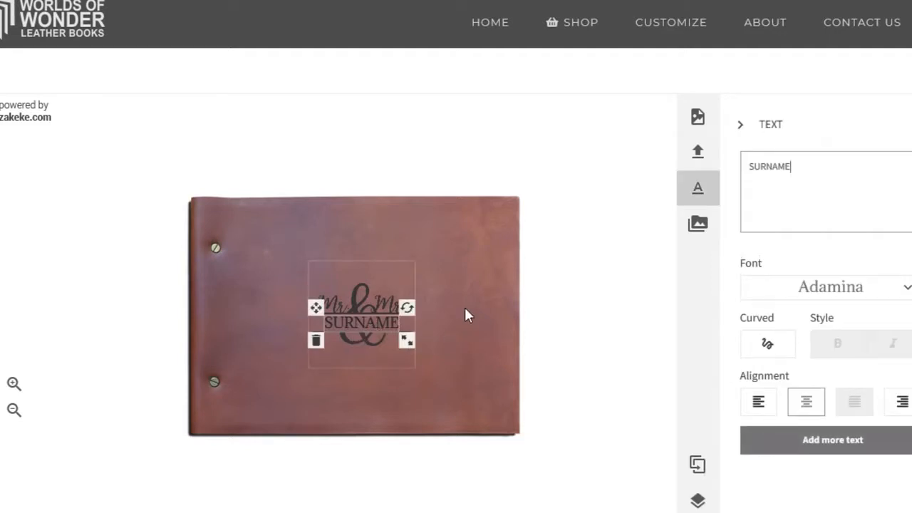
mouse_move(407, 344)
mouse_down()
mouse_move(396, 333)
mouse_move(401, 343)
mouse_up()
Try the Mr & Mrs graphic smaller and higher on the cover, and delete it from the design
click(363, 303)
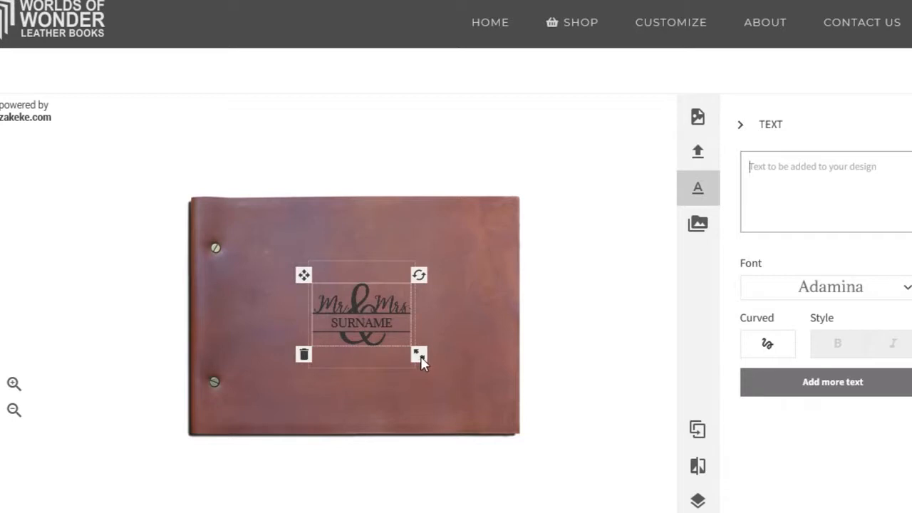
drag(421, 357, 413, 354)
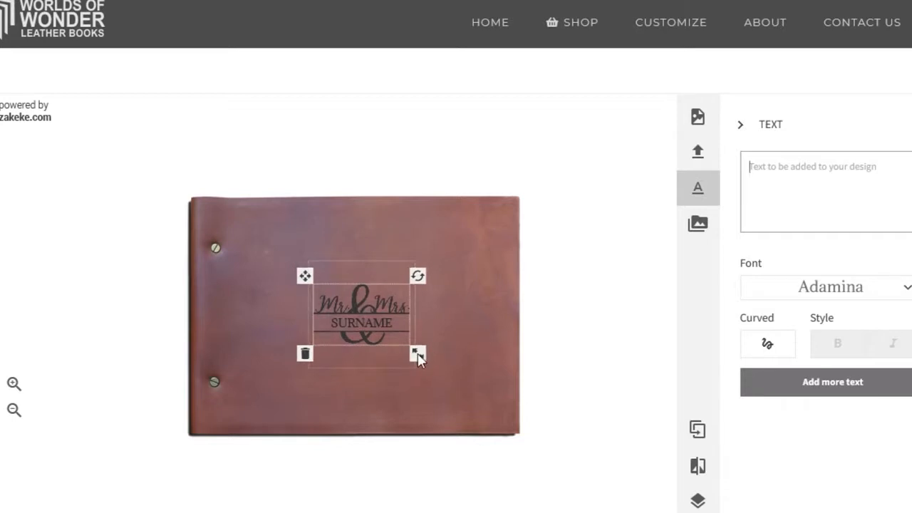
drag(417, 354, 396, 342)
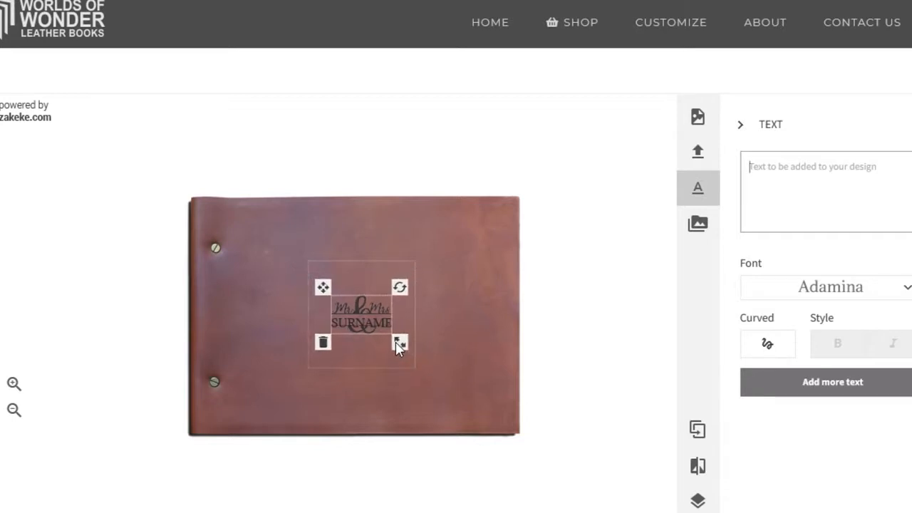
drag(324, 281, 324, 260)
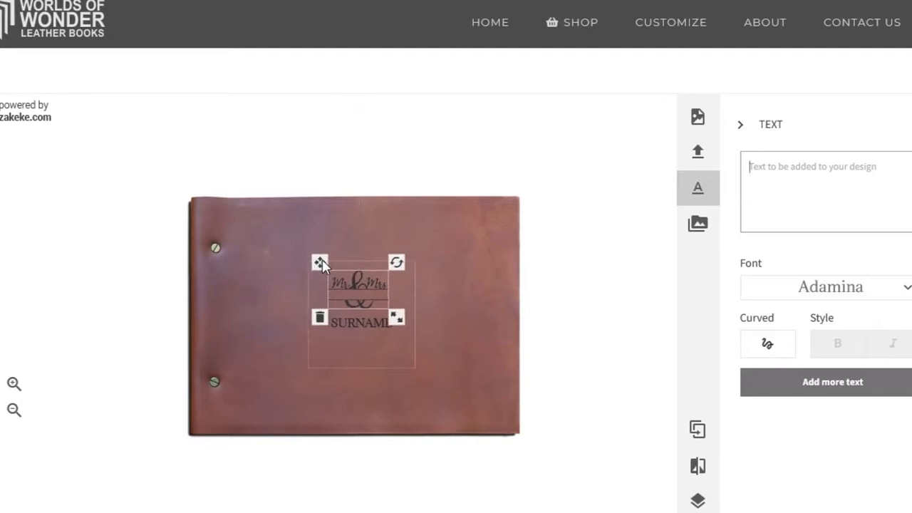
click(318, 318)
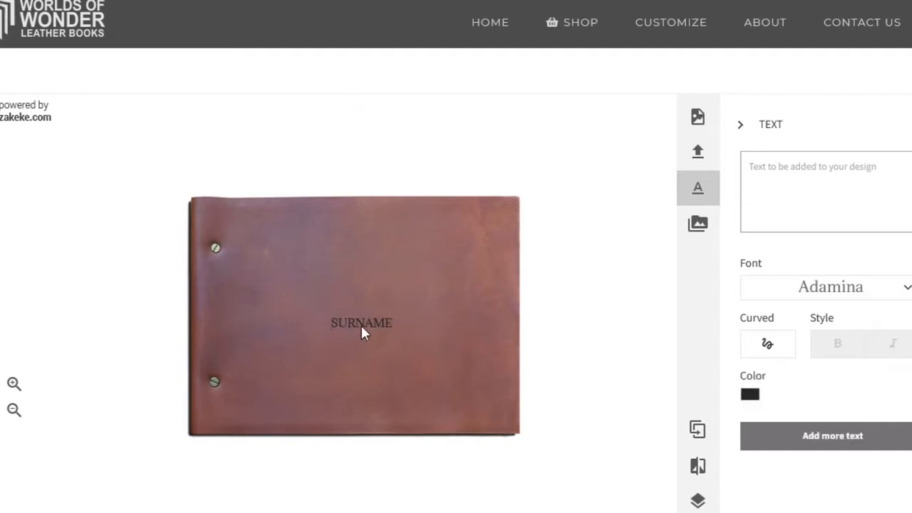
click(14, 385)
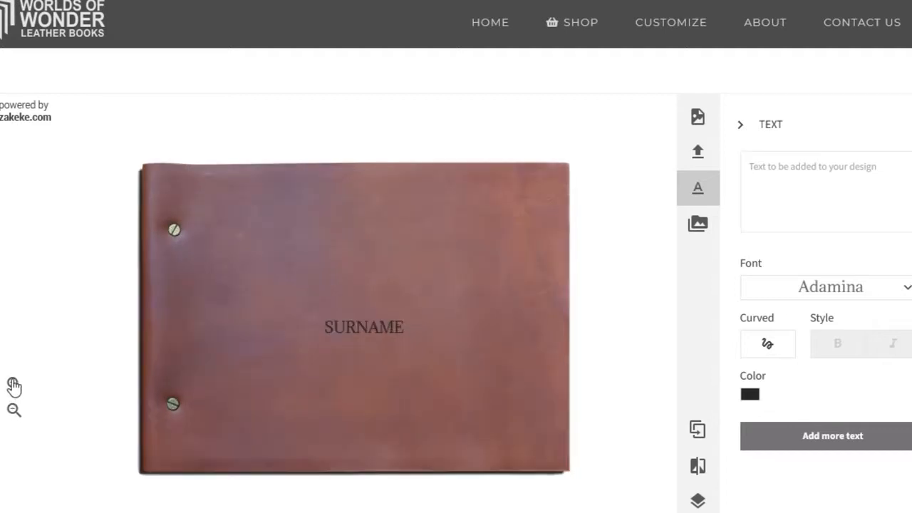
click(14, 384)
mouse_move(219, 285)
mouse_down()
mouse_move(351, 273)
mouse_move(285, 335)
mouse_move(269, 264)
mouse_move(305, 332)
mouse_move(212, 296)
mouse_move(204, 280)
mouse_up()
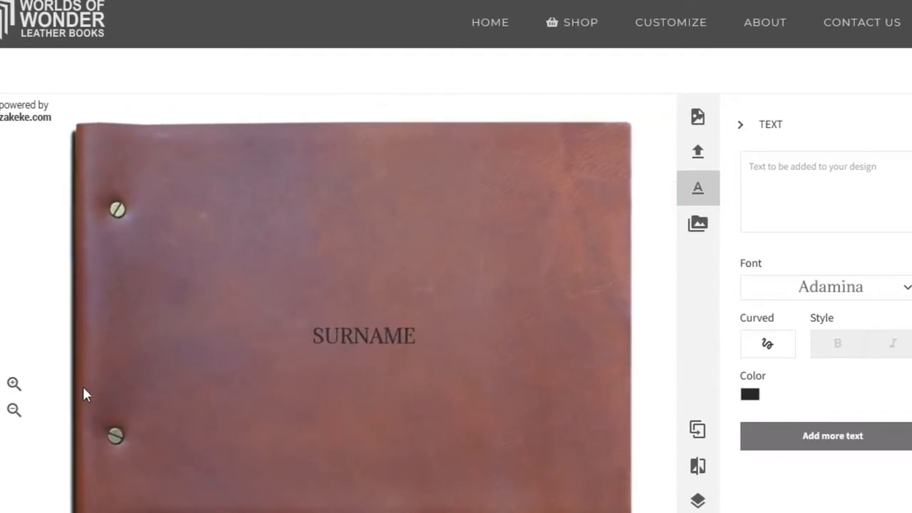
click(14, 412)
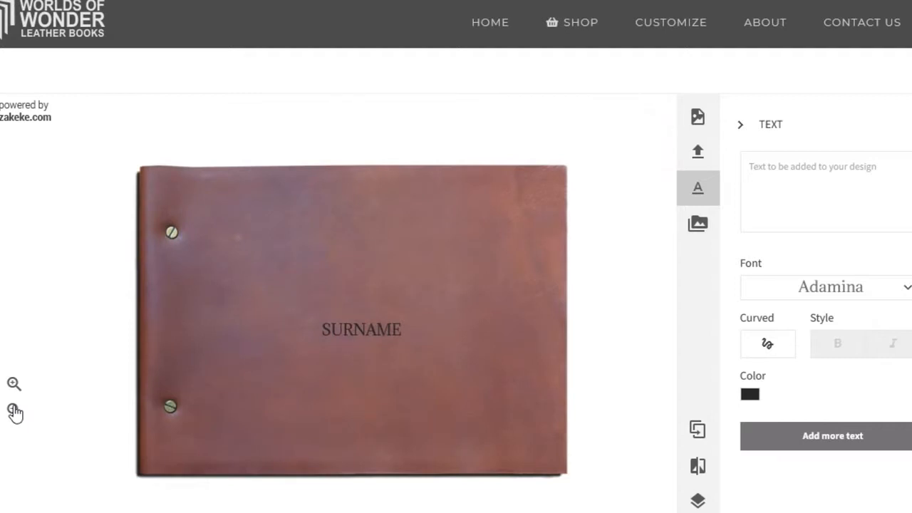
click(14, 411)
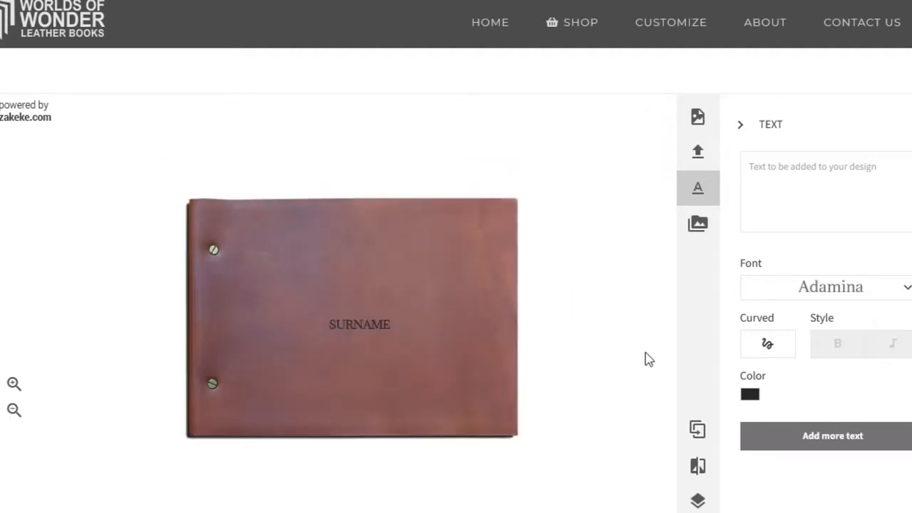
Curve the SURNAME text into a steeper, narrower upward arch and re-center it within the print area
click(368, 330)
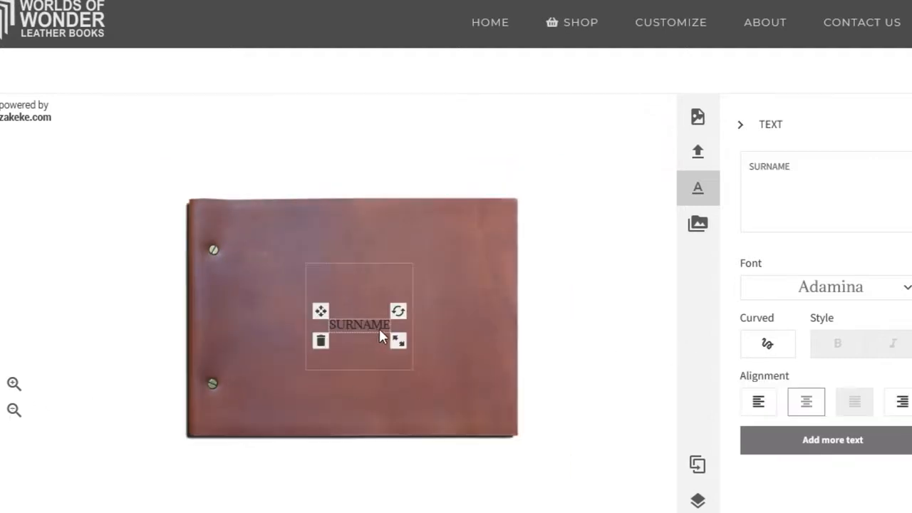
click(769, 348)
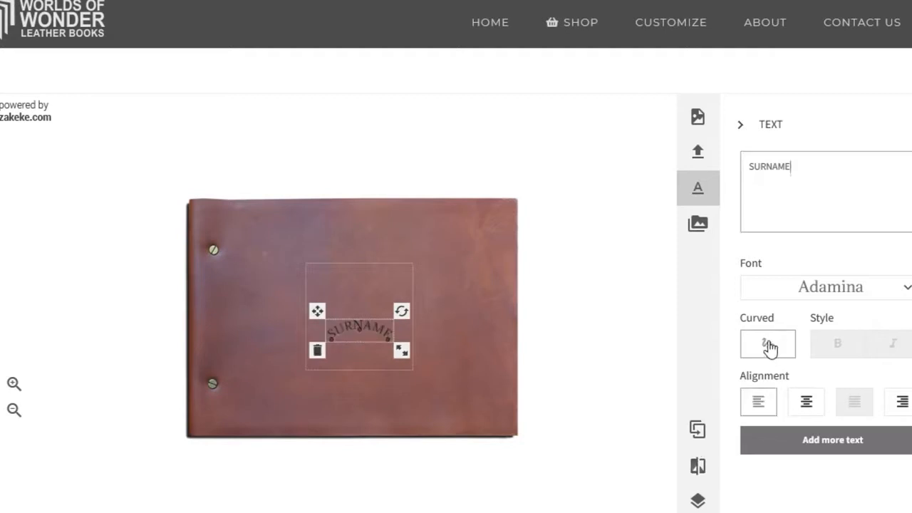
drag(358, 328, 357, 312)
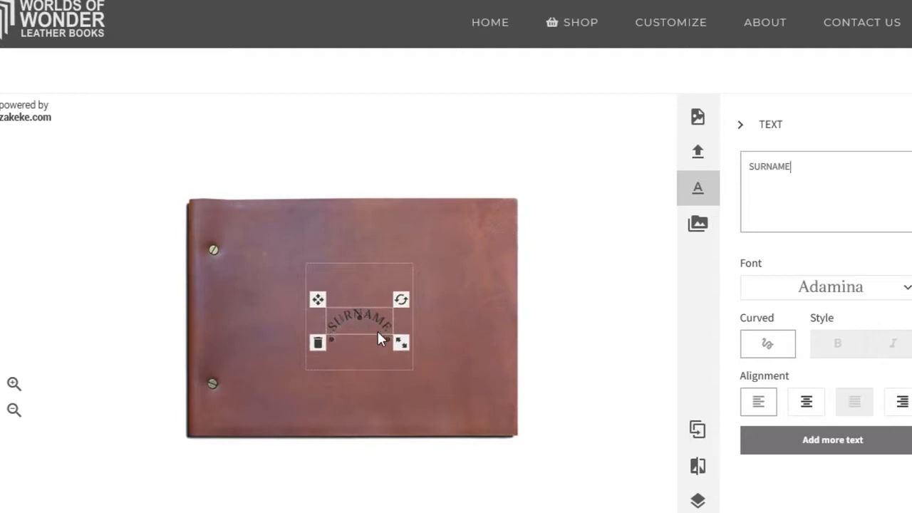
mouse_move(333, 339)
mouse_down()
mouse_move(378, 353)
mouse_move(350, 342)
mouse_up()
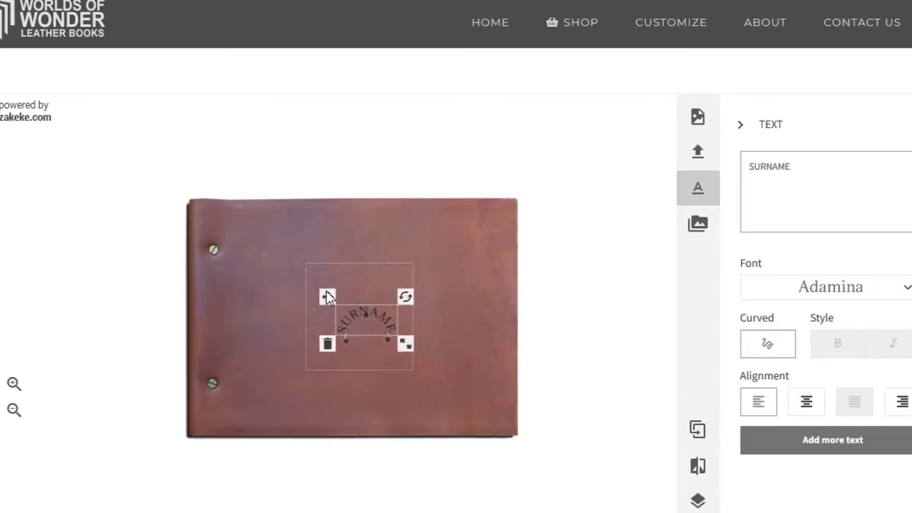
drag(327, 297, 319, 293)
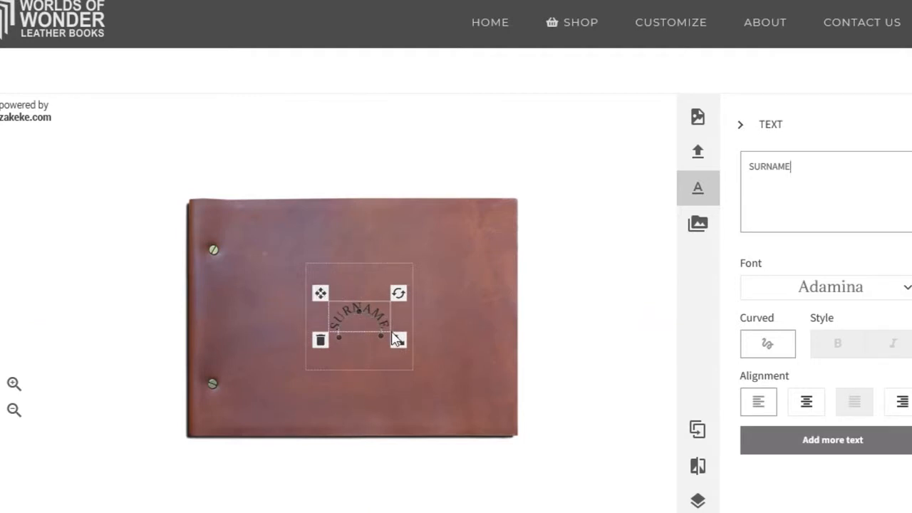
click(597, 300)
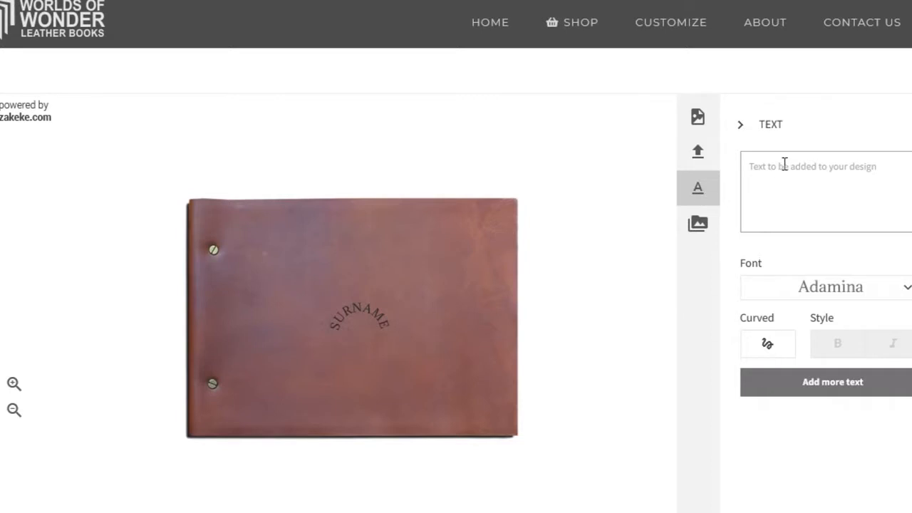
Add a new text element reading "Wonder" to the cover
text(WOnder)
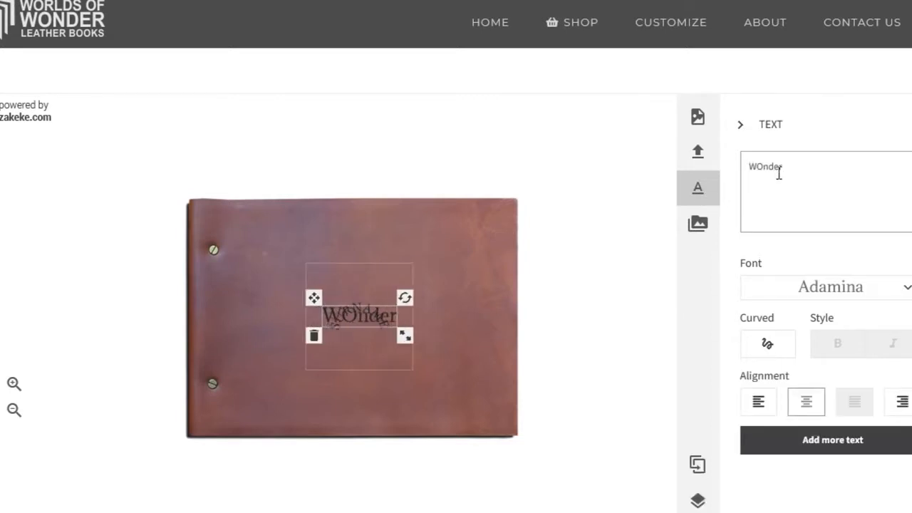
key(BackSpace)
key(BackSpace)
key(BackSpace)
key(BackSpace)
key(BackSpace)
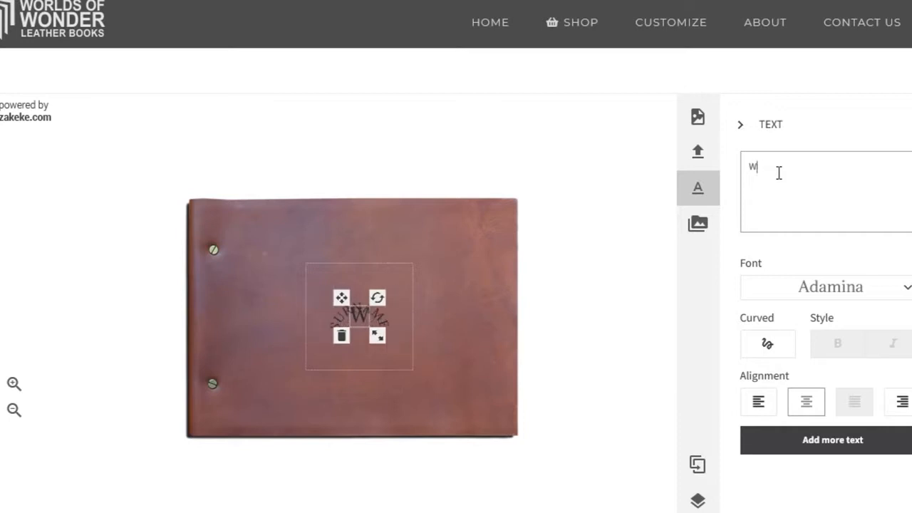
text(onder)
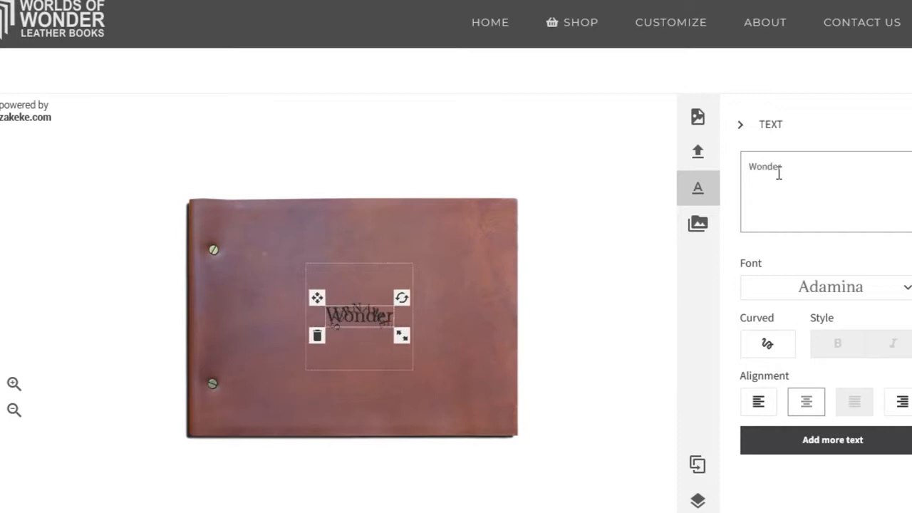
key(Return)
Place the Wonder text centered just beneath the curved SURNAME and shrink it to match the arch's width
drag(317, 298, 317, 327)
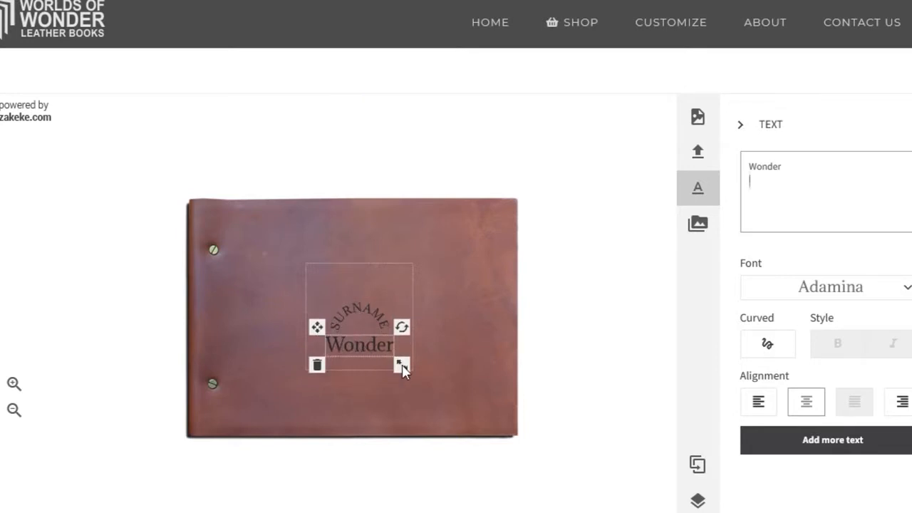
drag(401, 369, 399, 364)
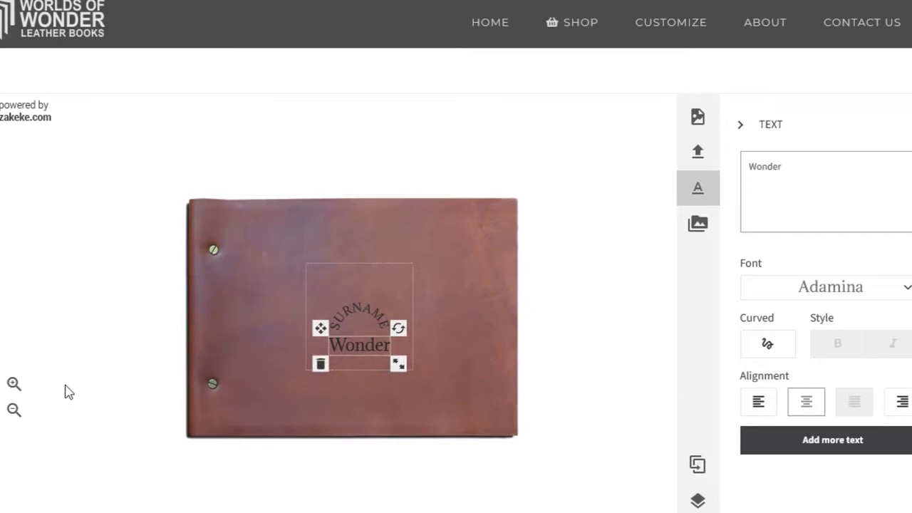
click(13, 385)
click(13, 385)
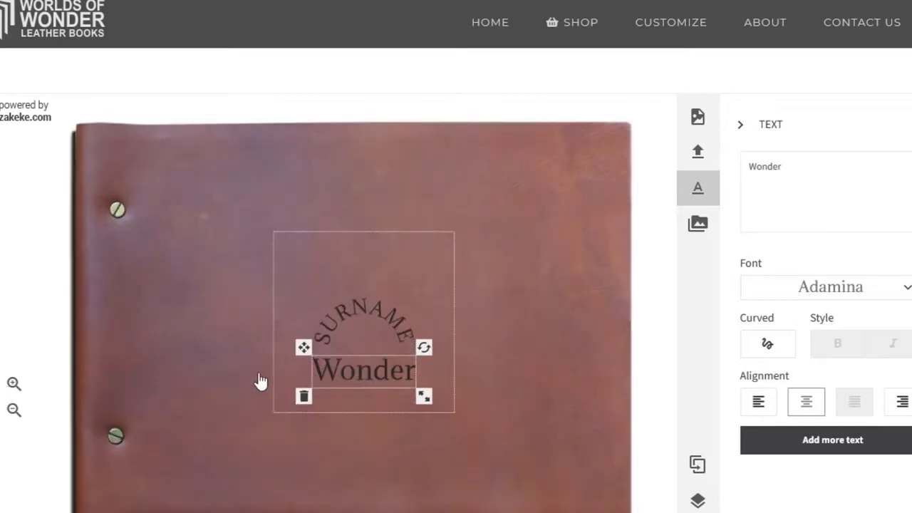
drag(302, 348, 303, 346)
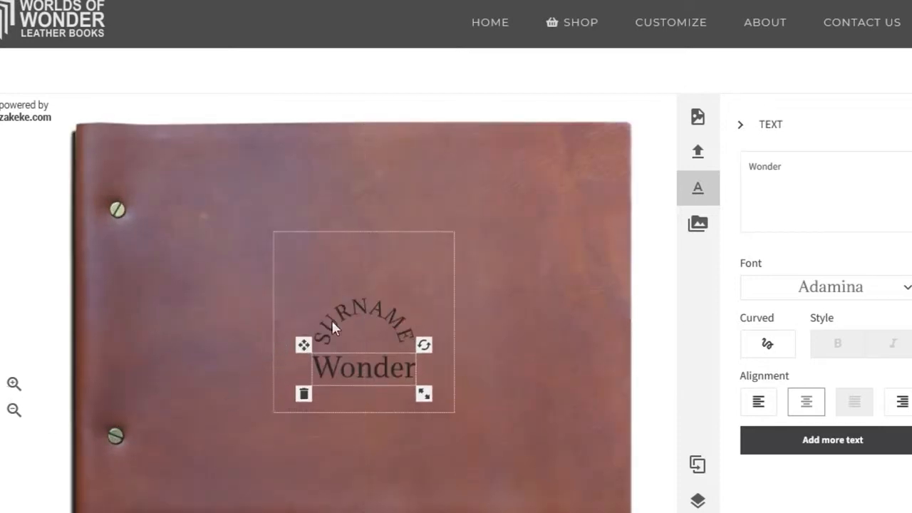
click(346, 240)
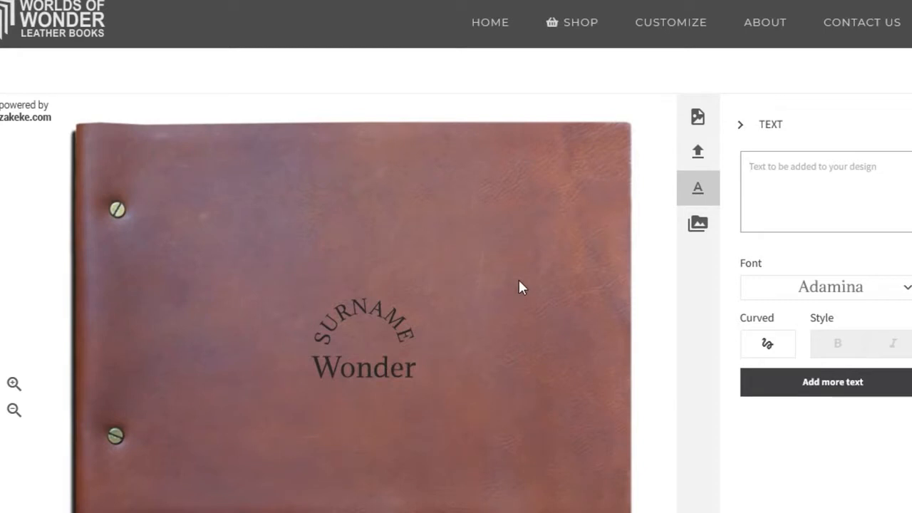
Insert the square celtic border clipart and enlarge and reposition it so it frames both text lines
click(698, 117)
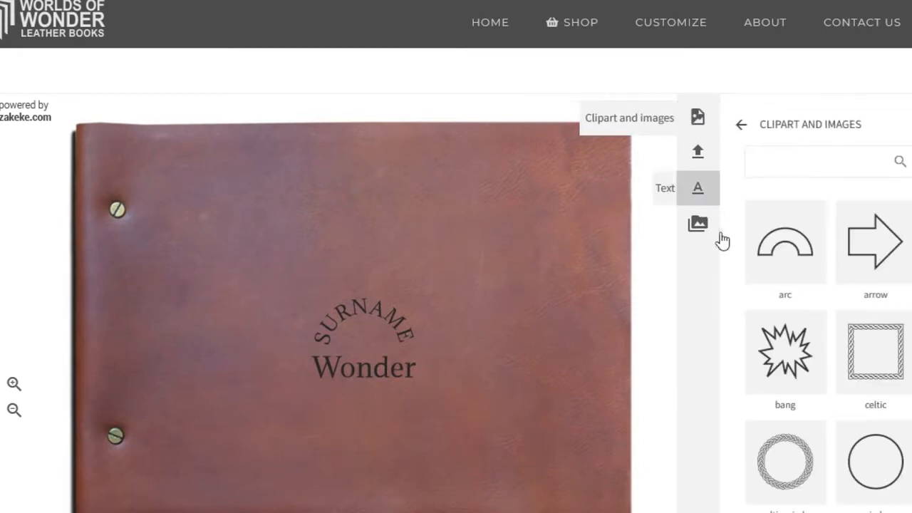
click(854, 351)
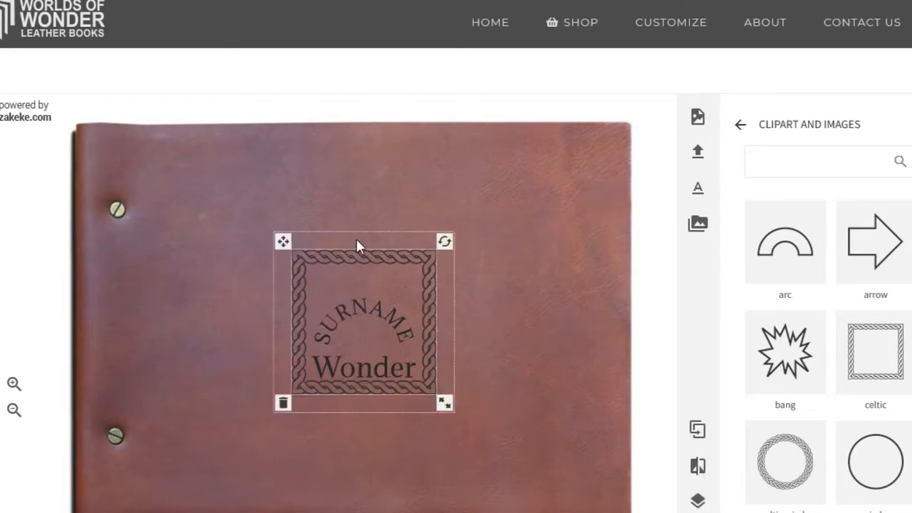
drag(443, 404, 454, 412)
drag(271, 232, 271, 237)
Examine the celtic border and the text inside it at close range
click(13, 384)
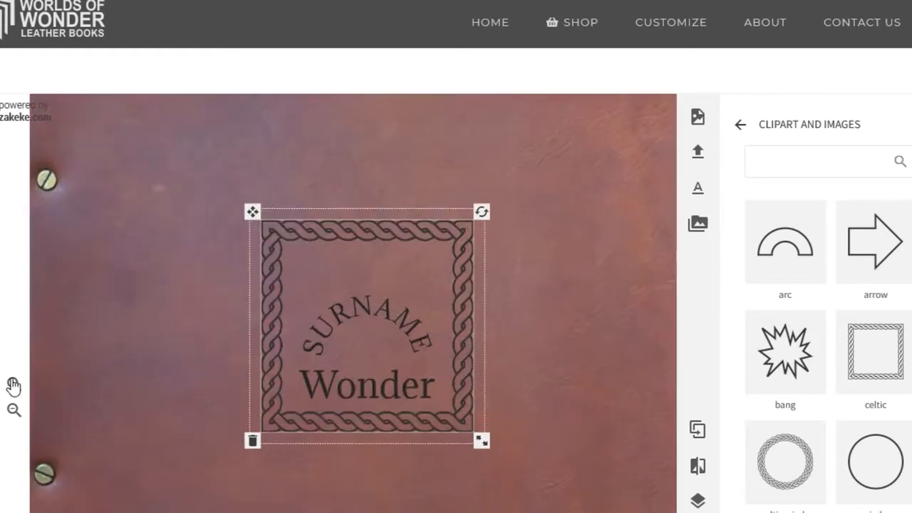
click(14, 383)
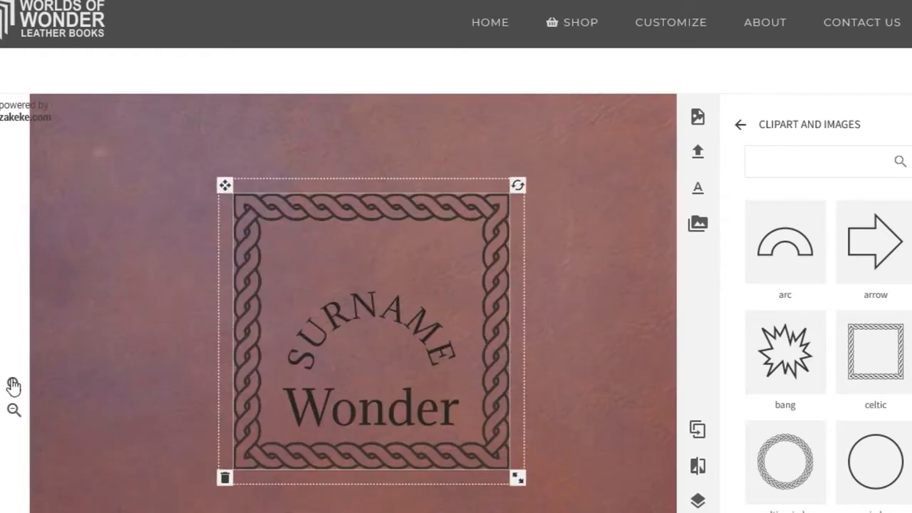
click(14, 384)
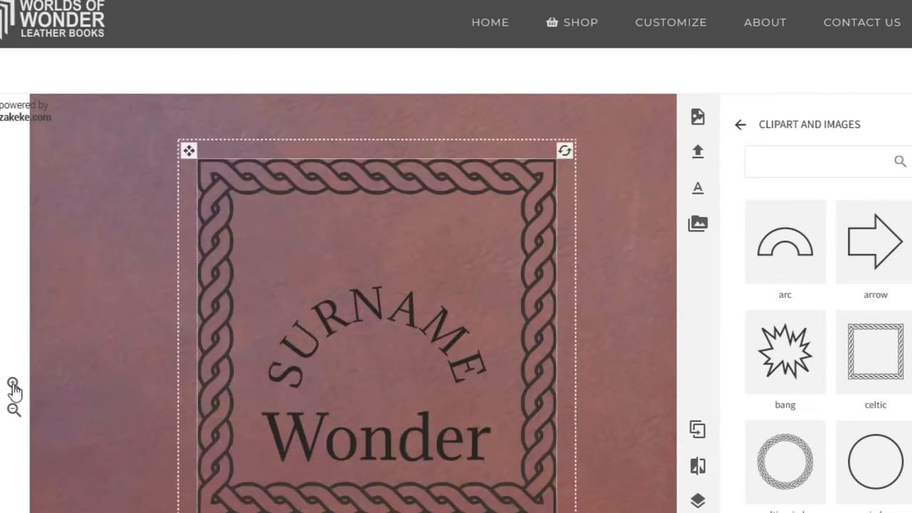
click(13, 384)
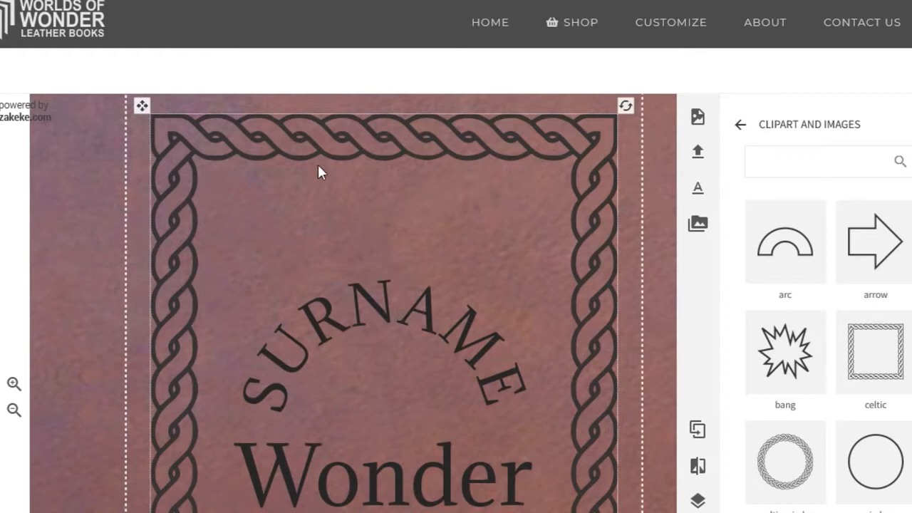
scroll(563, 292, down, 1)
scroll(544, 326, up, 1)
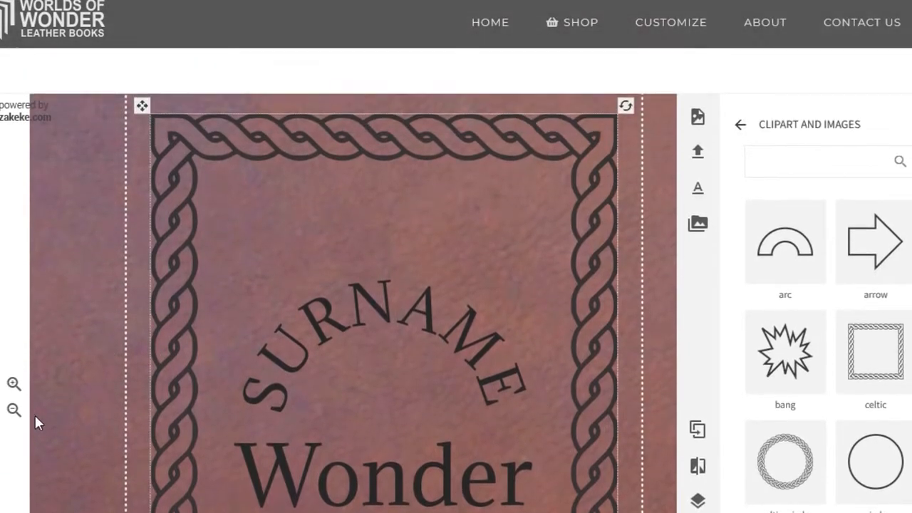
click(14, 410)
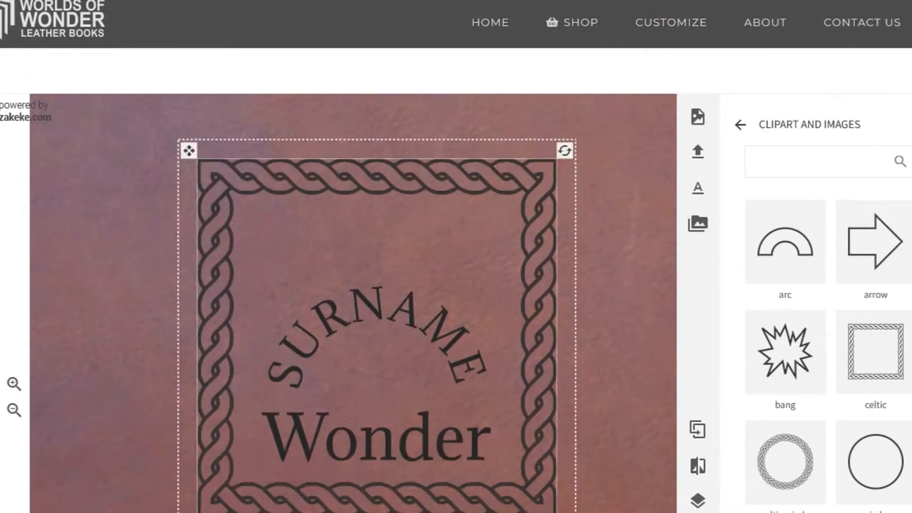
Shrink the celtic border to a small square and place it just above the left half of the SURNAME arch
drag(563, 509, 446, 362)
drag(306, 273, 212, 176)
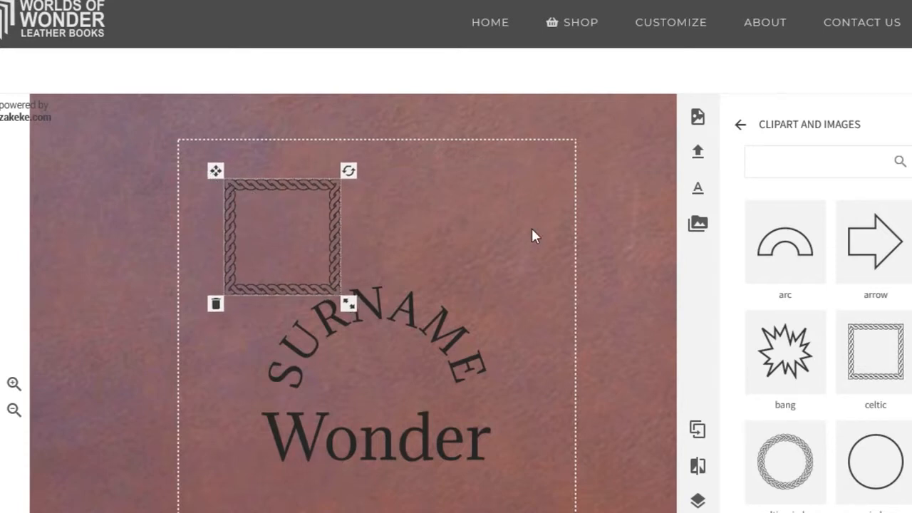
drag(348, 308, 311, 278)
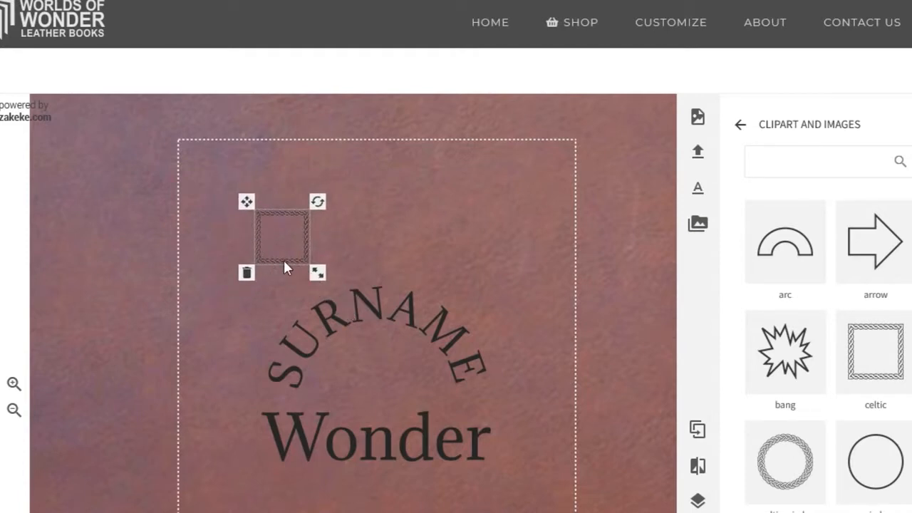
drag(254, 200, 294, 216)
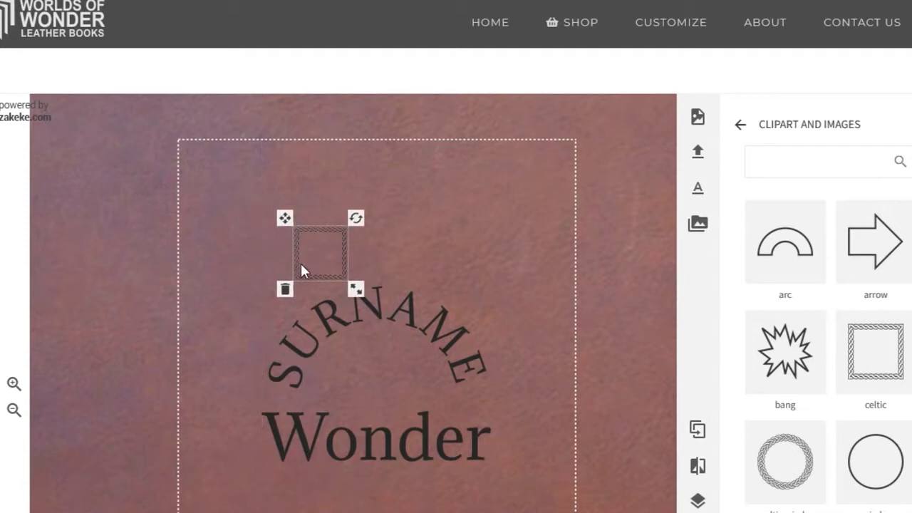
Enlarge the celtic border and reposition it so it frames the SURNAME arch and the Wonder text with clearance all round
drag(356, 293, 423, 399)
drag(177, 115, 227, 231)
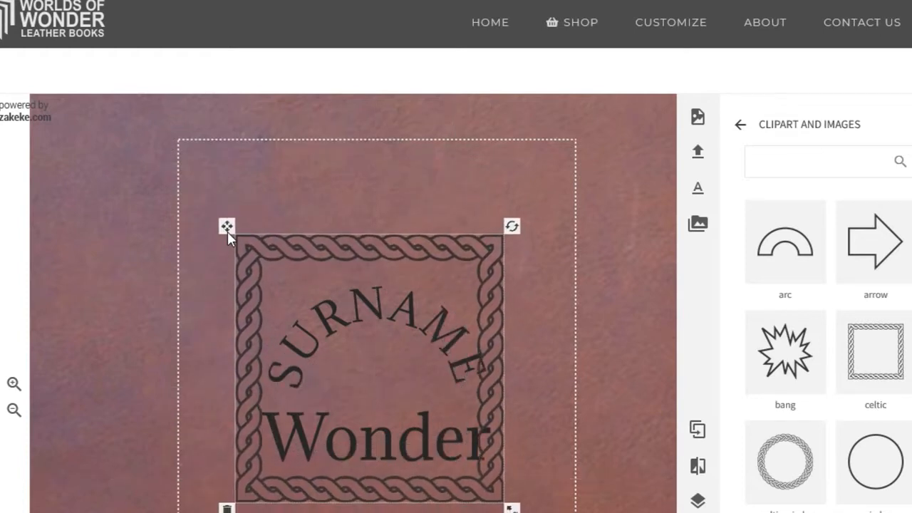
drag(512, 510, 547, 512)
click(581, 364)
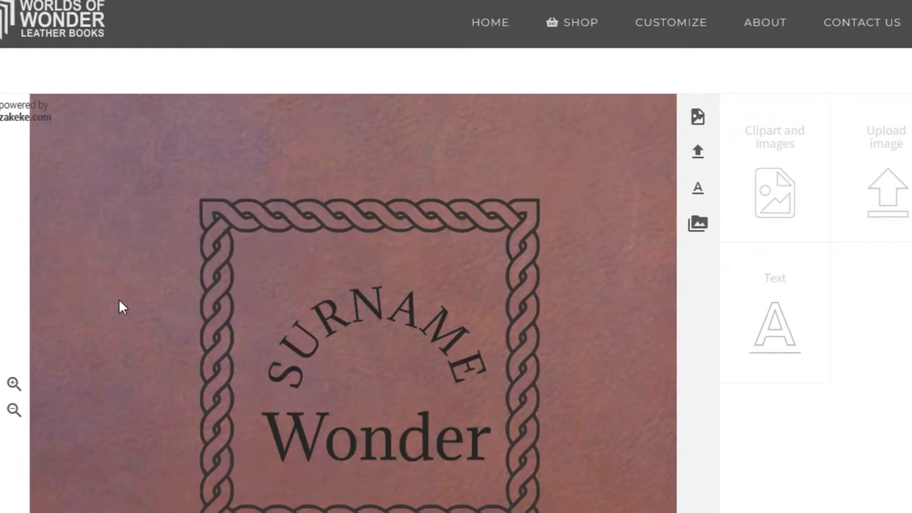
scroll(112, 302, down, 3)
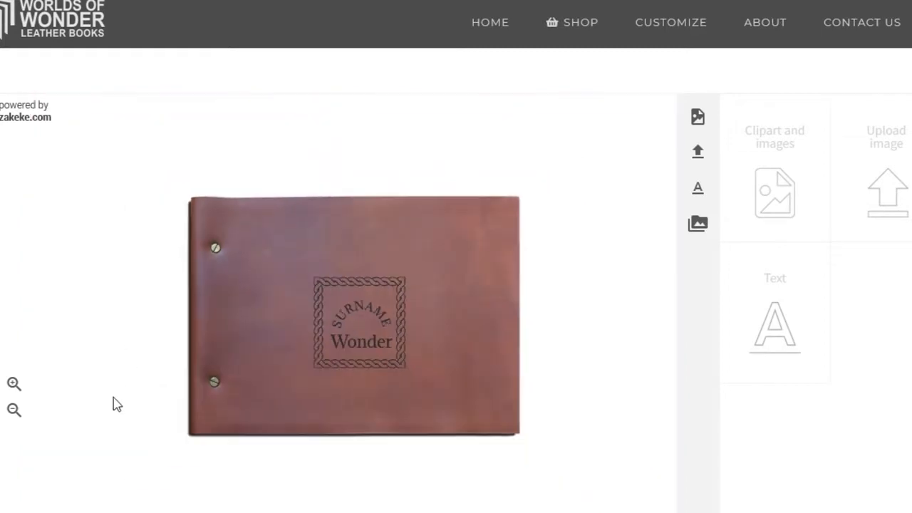
Delete the celtic border from around the two text lines
click(14, 384)
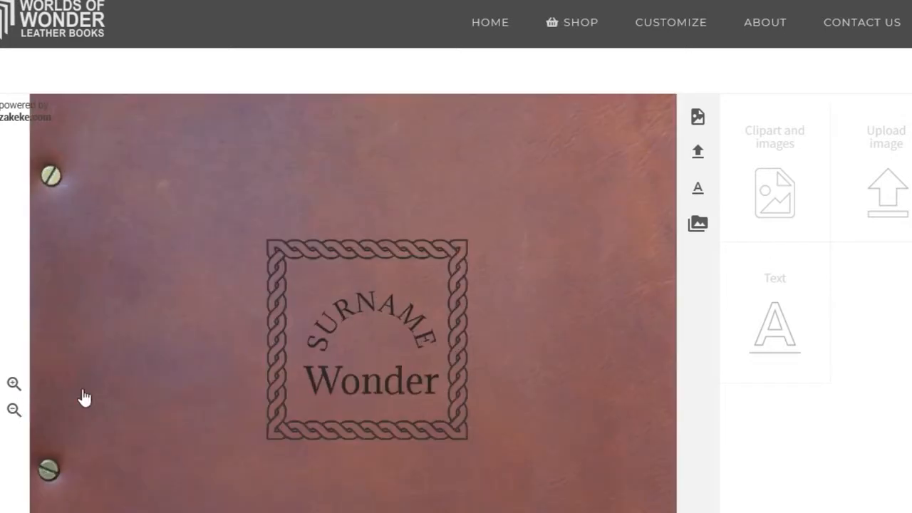
click(277, 322)
click(259, 446)
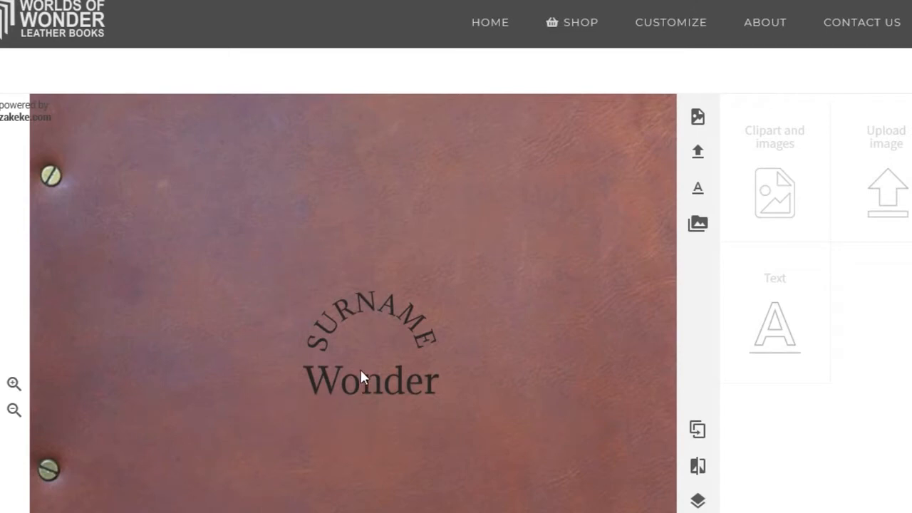
Move the curved SURNAME slightly upward, keeping it centered over Wonder with a small gap between the two texts
click(360, 336)
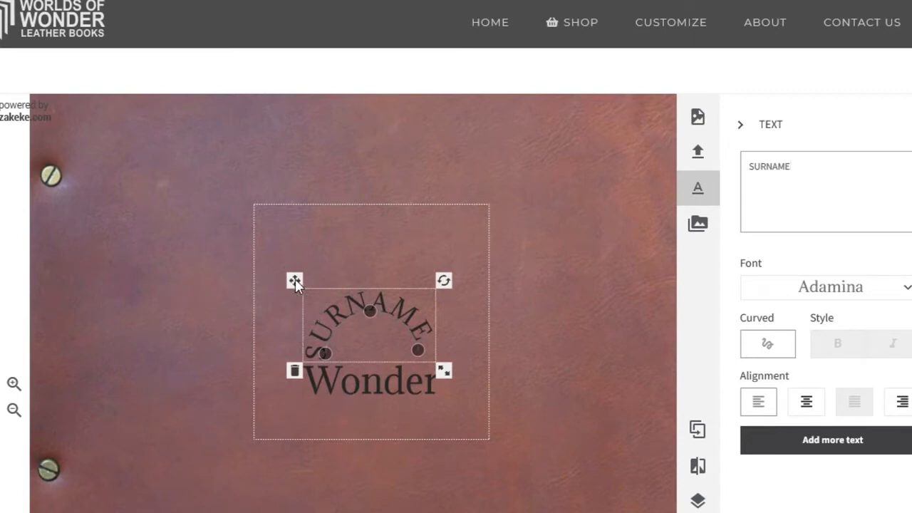
drag(295, 280, 297, 262)
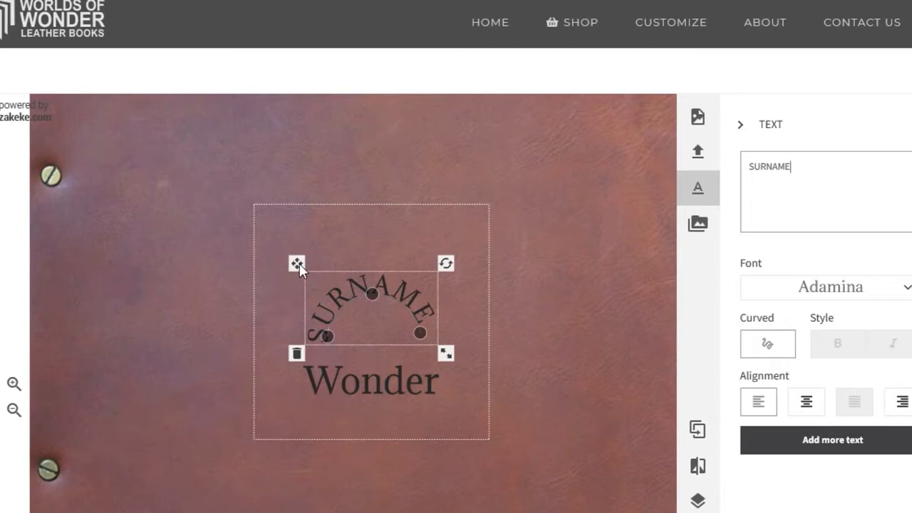
mouse_move(298, 262)
mouse_down()
mouse_move(279, 245)
mouse_move(250, 239)
mouse_move(144, 252)
mouse_move(176, 242)
mouse_move(300, 271)
mouse_up()
drag(286, 271, 297, 271)
click(14, 410)
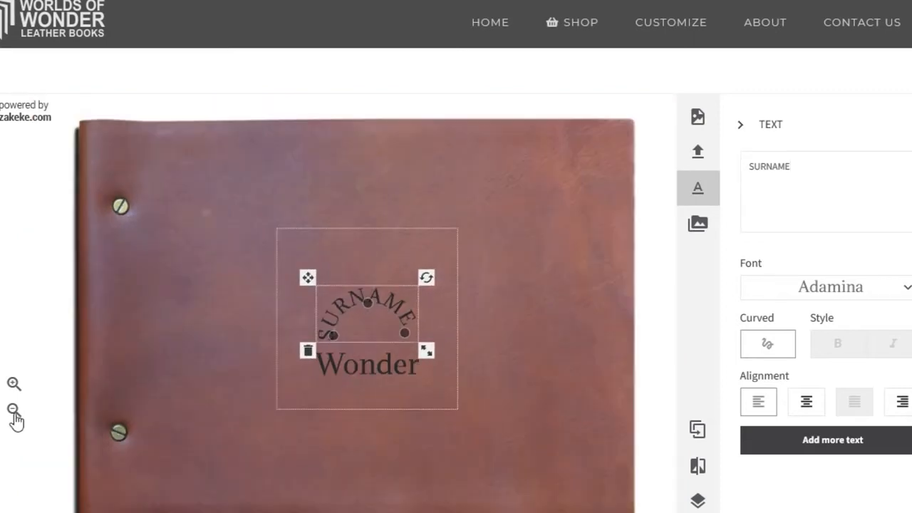
click(14, 410)
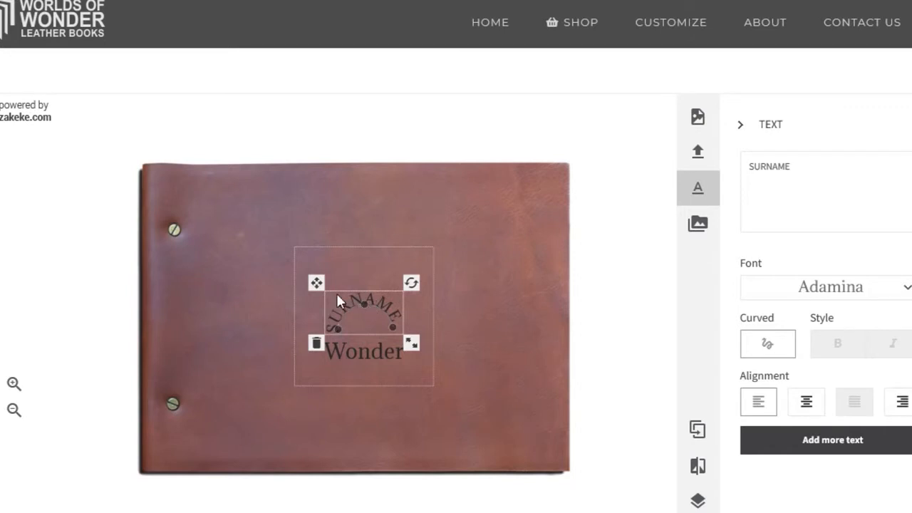
drag(346, 277, 324, 280)
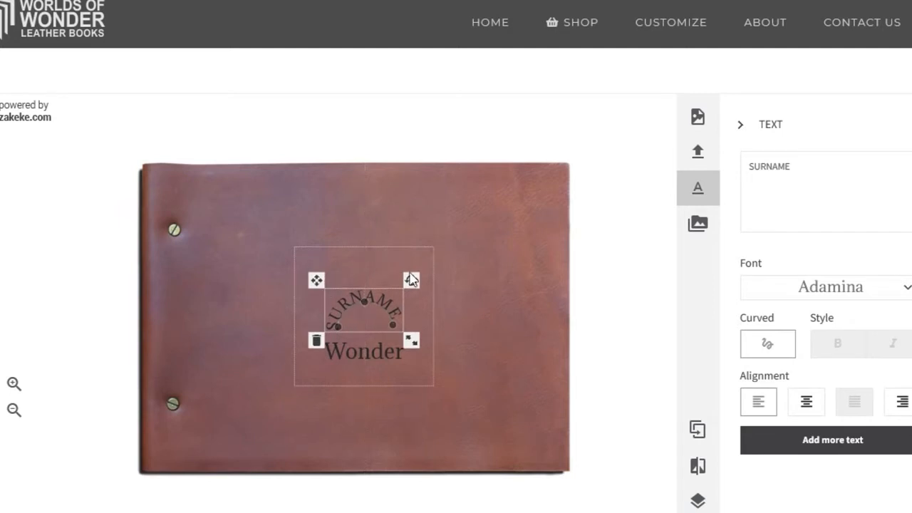
click(459, 295)
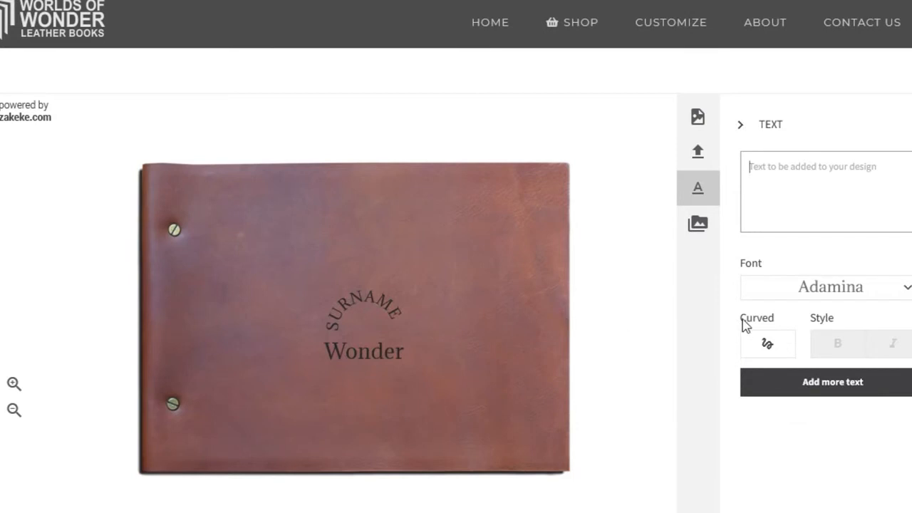
View the clipart collection and open the gallery for uploading custom images
scroll(794, 306, down, 3)
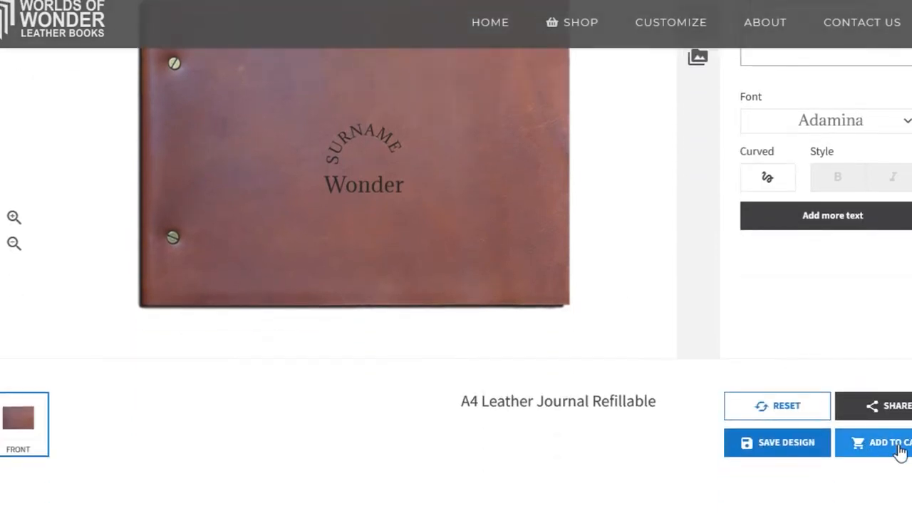
scroll(899, 442, up, 3)
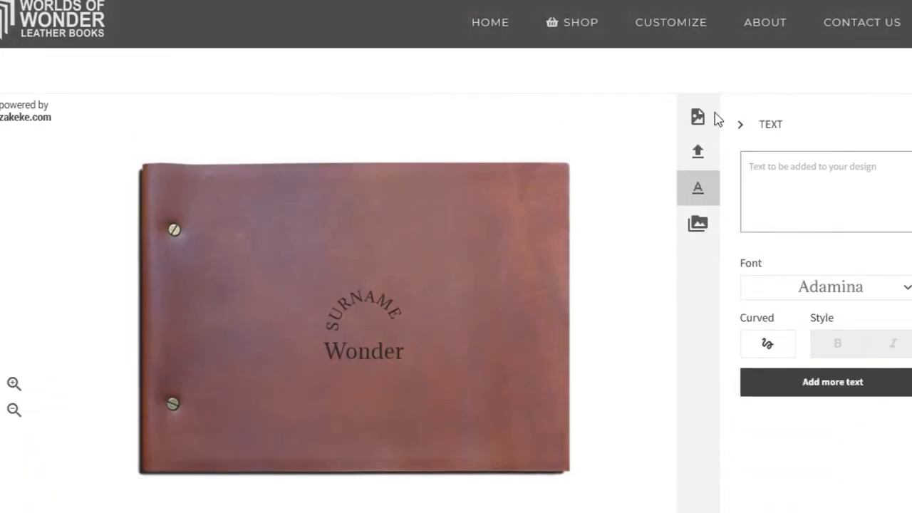
click(699, 125)
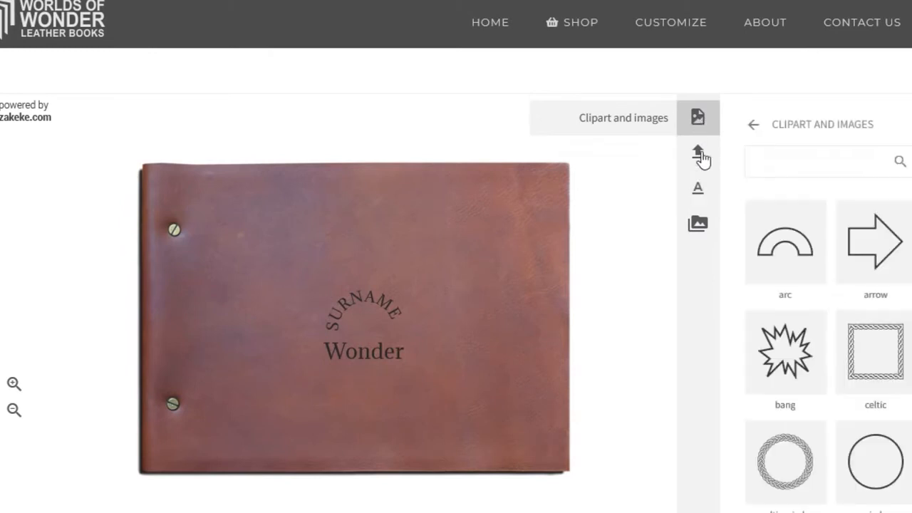
click(701, 160)
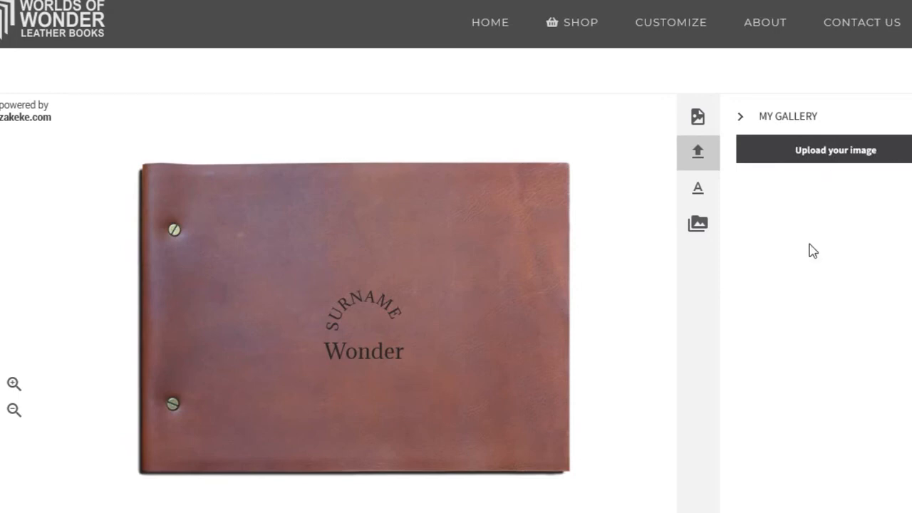
Add the customized A4 Leather Journal Refillable to the cart and review the basket items
scroll(810, 257, down, 4)
scroll(823, 324, down, 1)
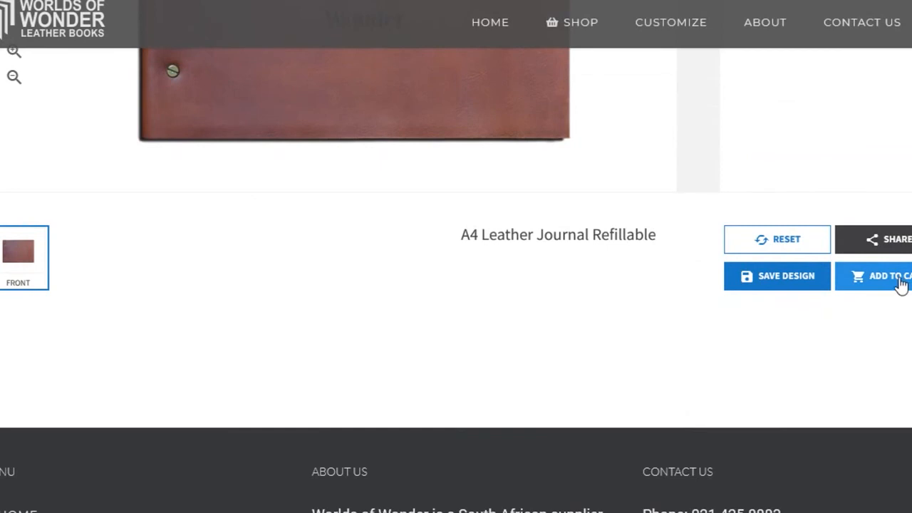
click(899, 281)
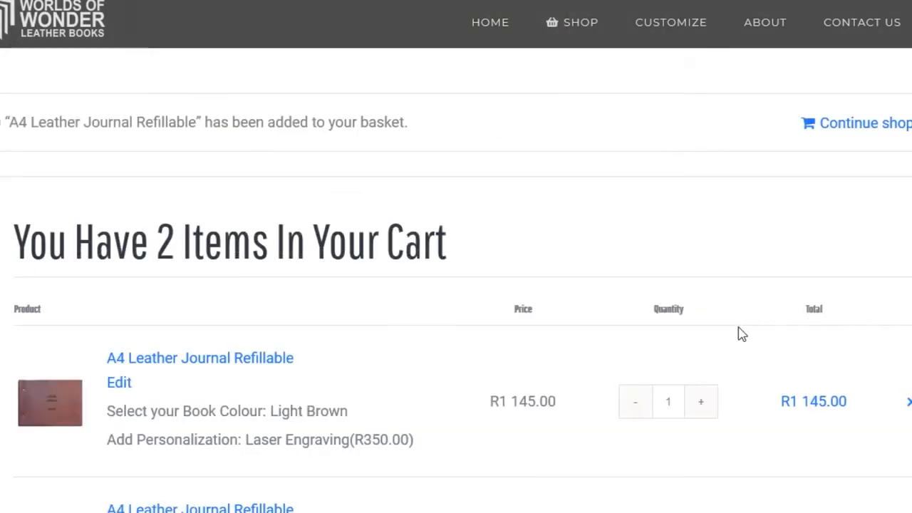
scroll(865, 349, down, 2)
scroll(869, 350, down, 1)
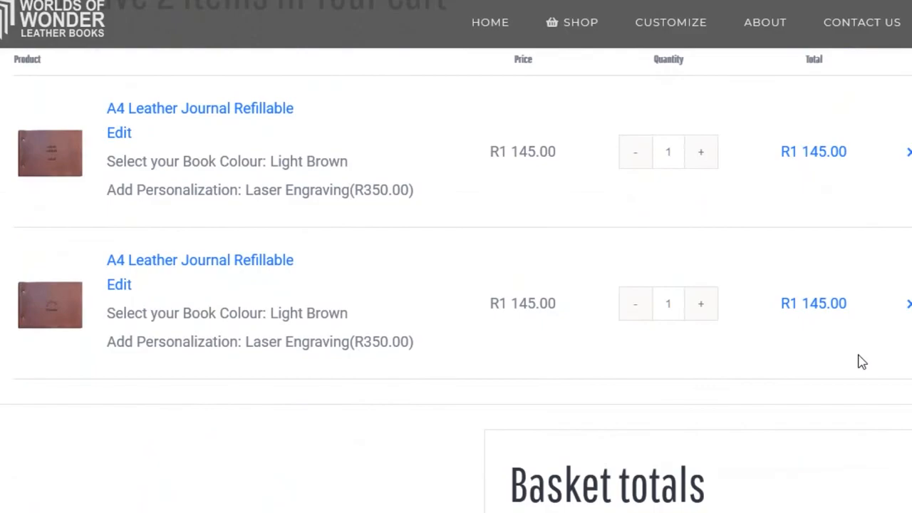